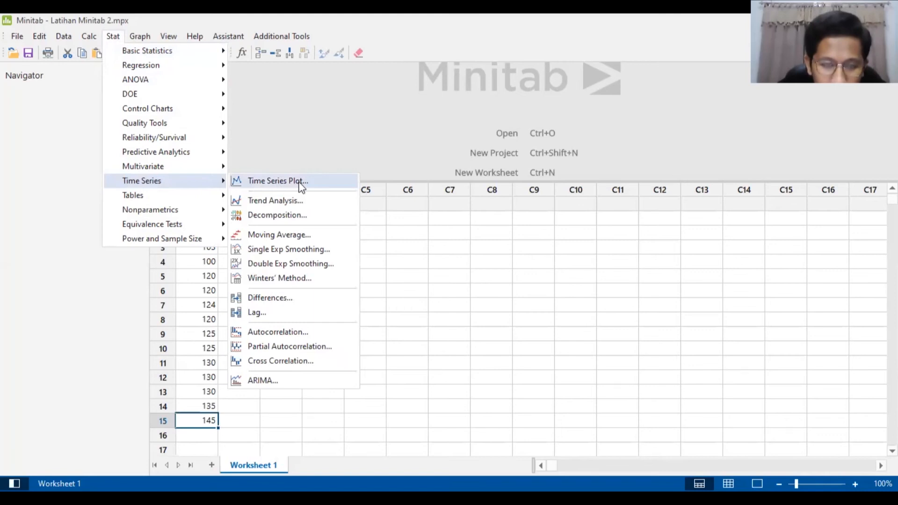
# Create a simple time series plot of Sales and enlarge the output area above the worksheet.
pyautogui.click(330, 185)
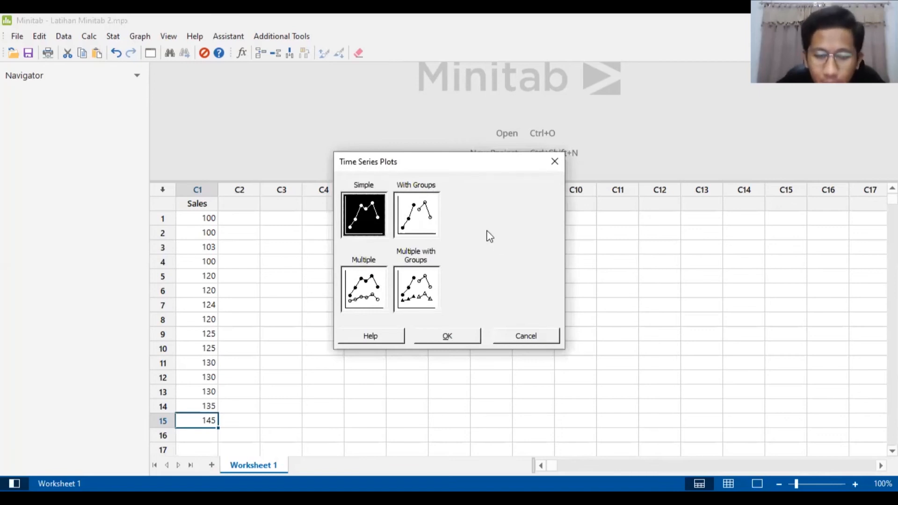
pyautogui.press('Return')
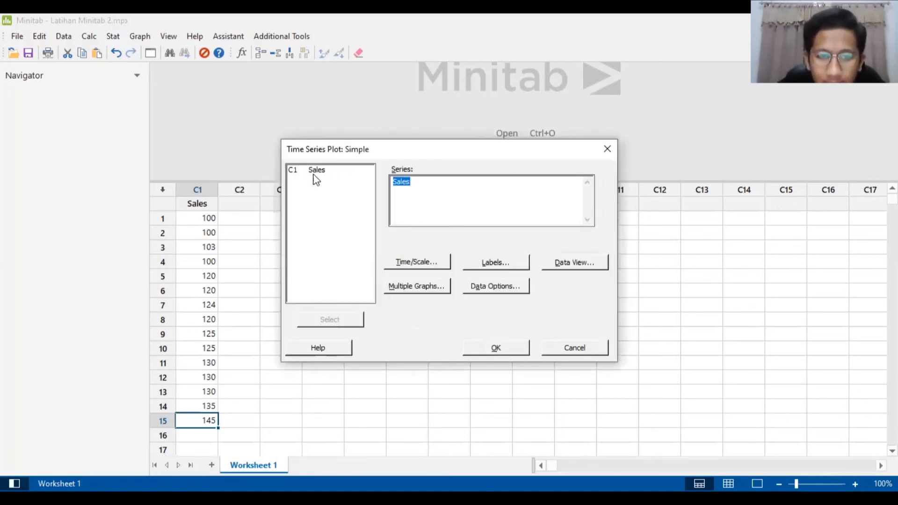
pyautogui.click(495, 347)
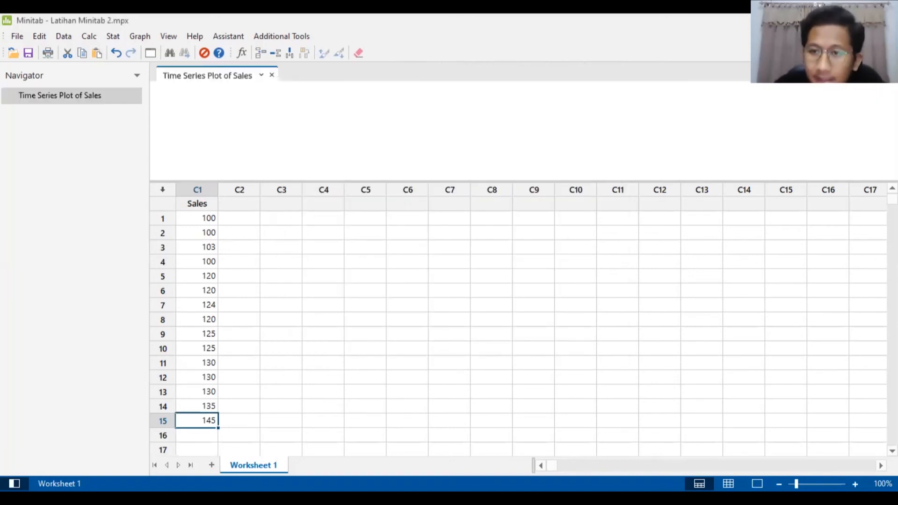
pyautogui.moveTo(789, 181); pyautogui.dragTo(781, 310)
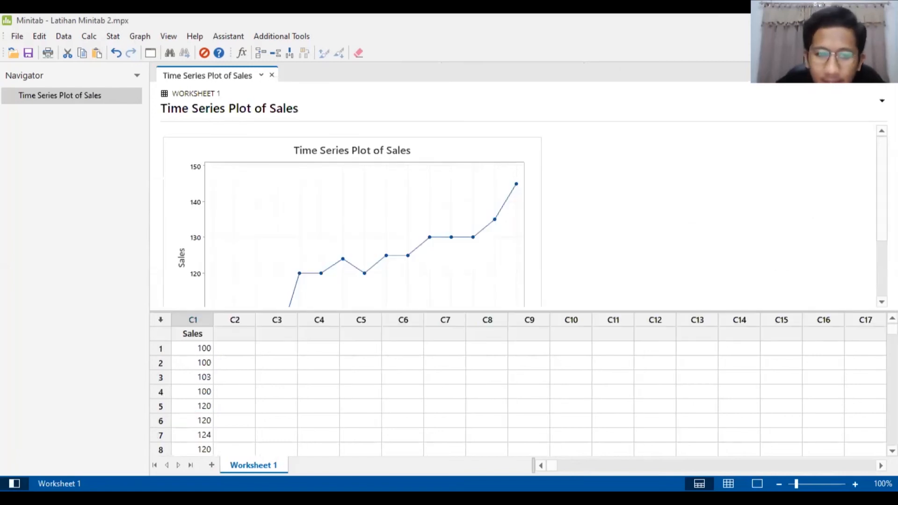
# Examine the Sales time series plot across all periods to judge the data pattern.
pyautogui.scroll(-3, 351, 215)
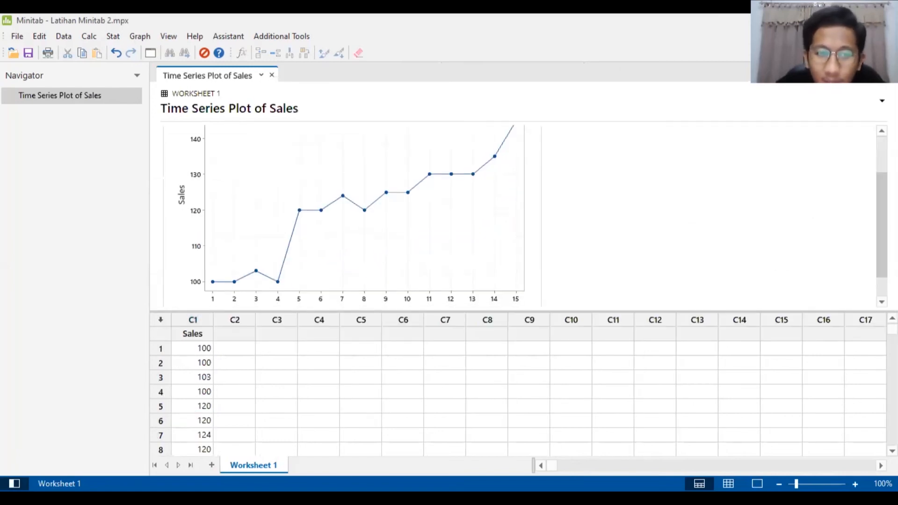
pyautogui.scroll(-1, 351, 215)
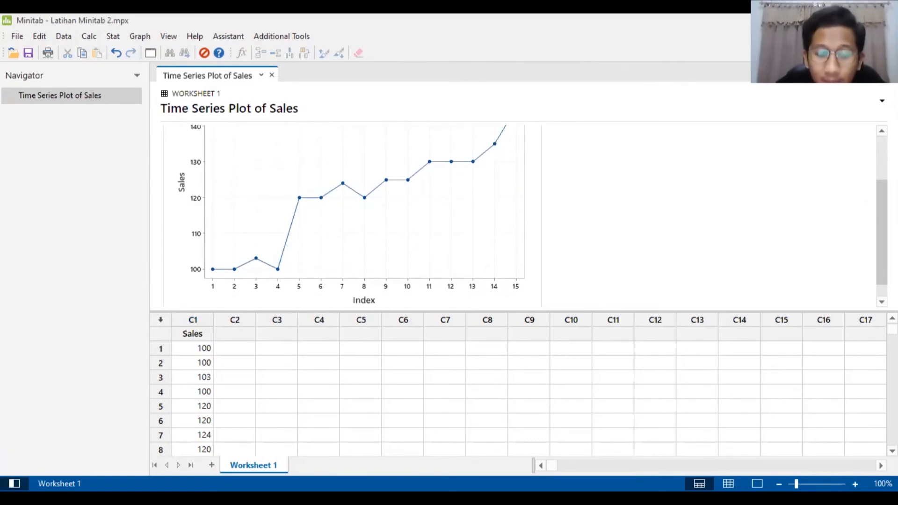
pyautogui.scroll(1, 351, 215)
pyautogui.scroll(1, 356, 215)
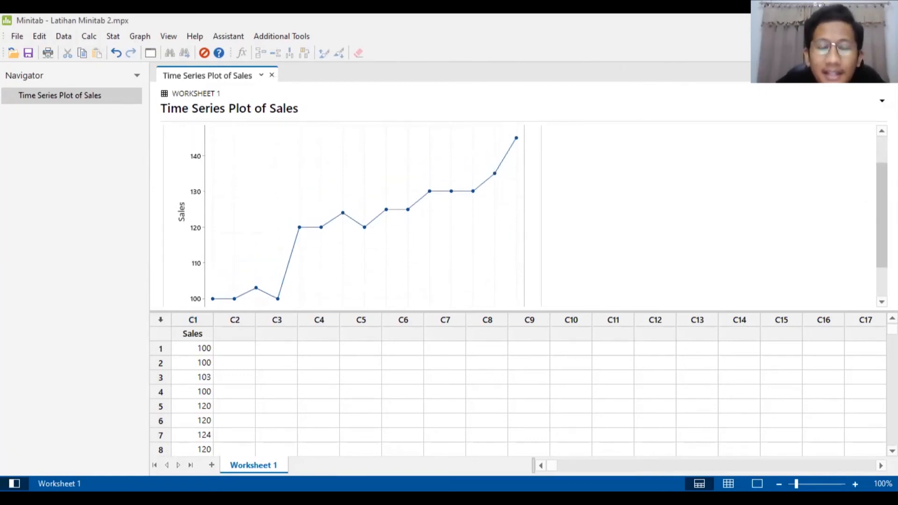
pyautogui.scroll(2, 355, 215)
pyautogui.scroll(-3, 355, 215)
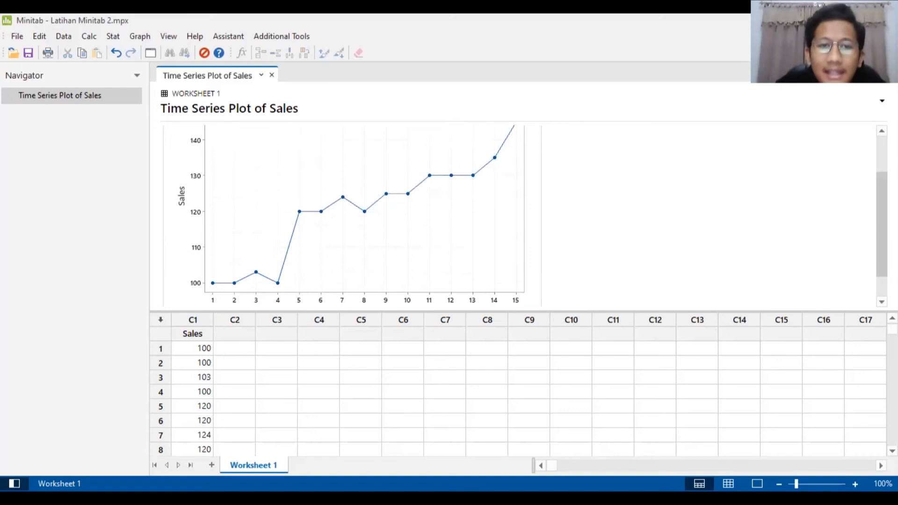
pyautogui.scroll(4, 355, 215)
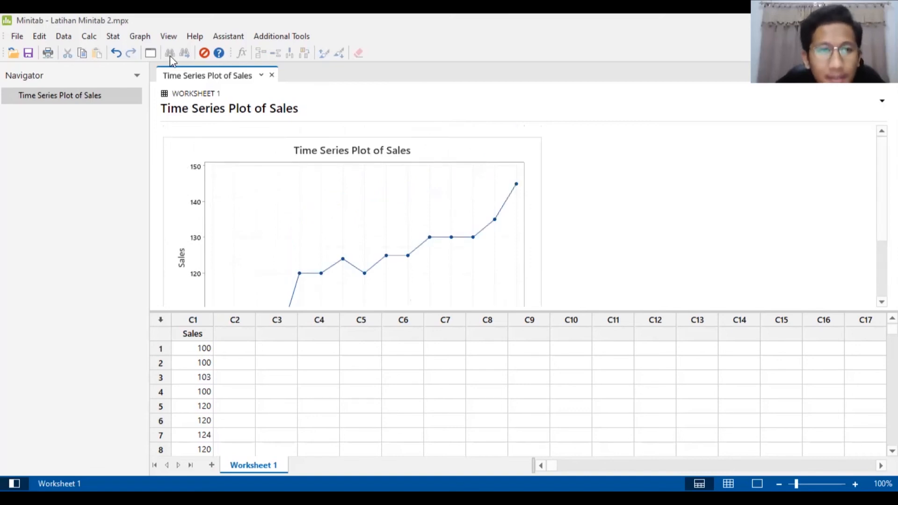
# Set up a linear trend analysis of Sales that generates 1 forecast.
pyautogui.click(114, 36)
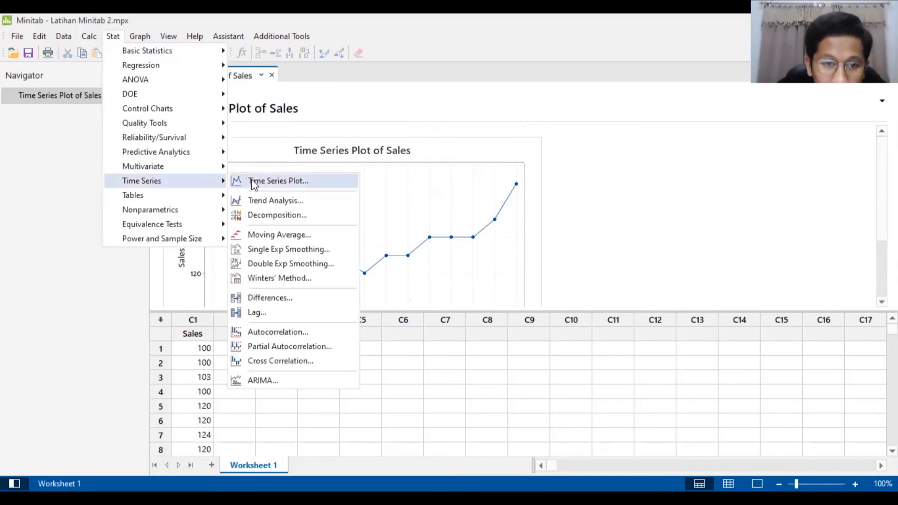
pyautogui.click(294, 201)
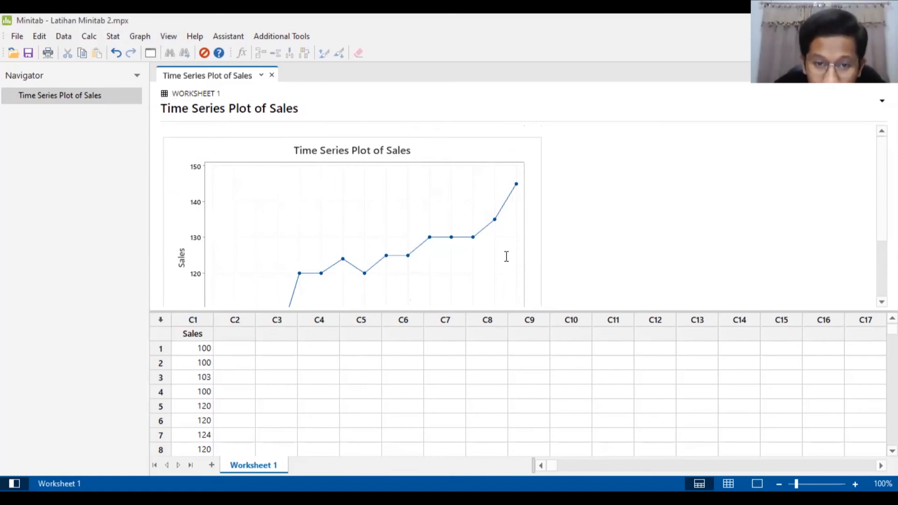
pyautogui.click(451, 182)
pyautogui.click(515, 258)
pyautogui.doubleClick(520, 257)
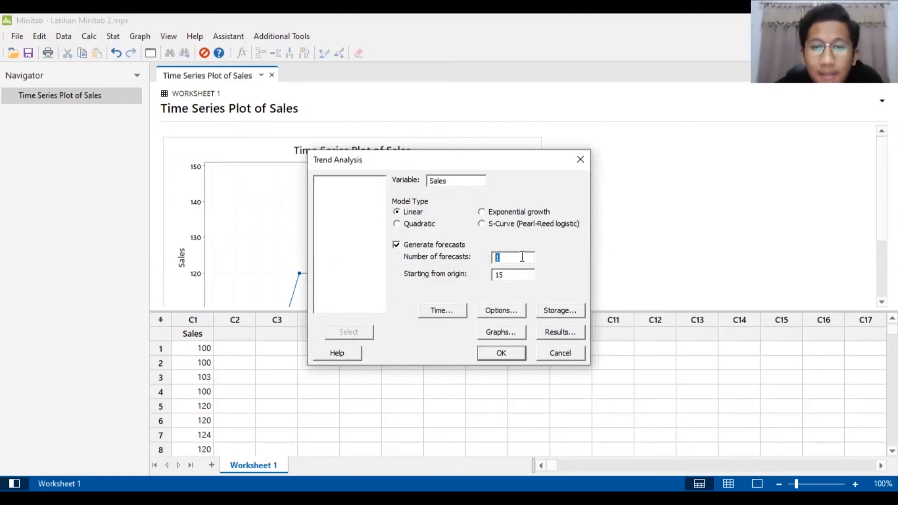
pyautogui.write('0')
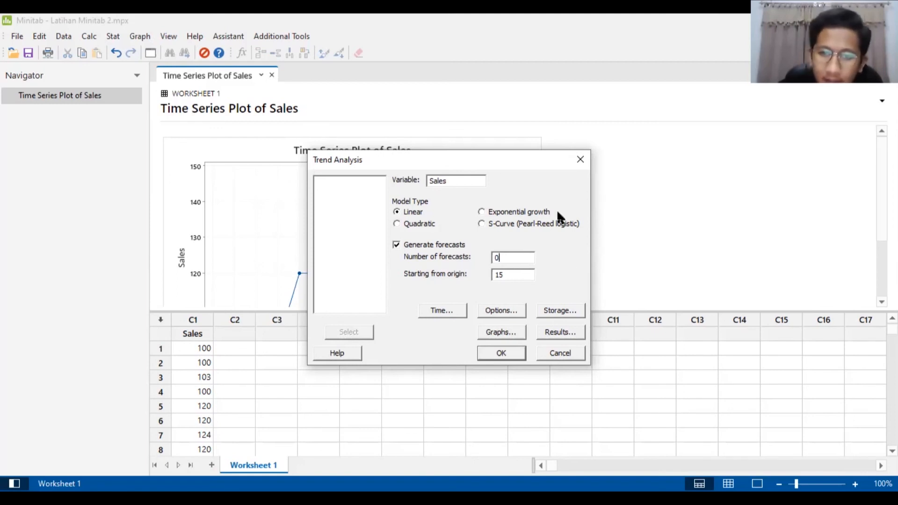
pyautogui.press('BackSpace')
pyautogui.write('1')
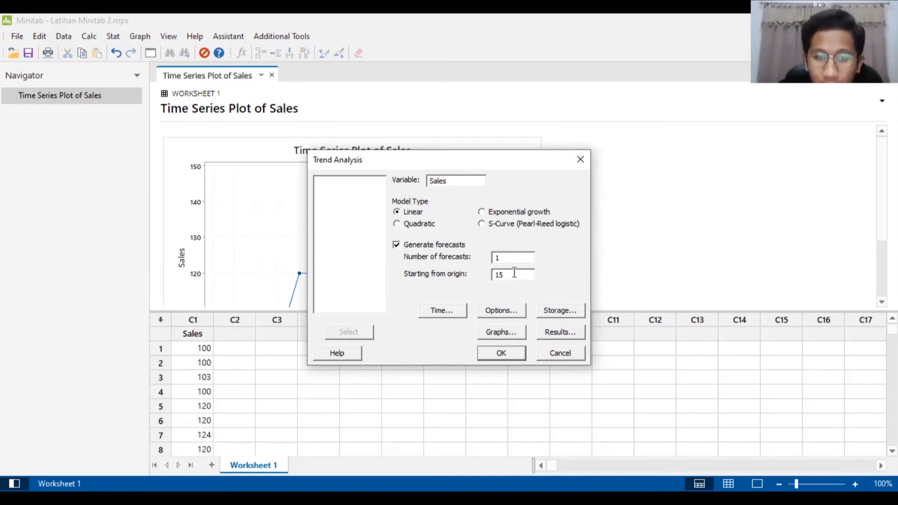
# Run the trend analysis with the forecast starting from origin 15, and review its trend equation, accuracy measures and forecast.
pyautogui.press('Tab')
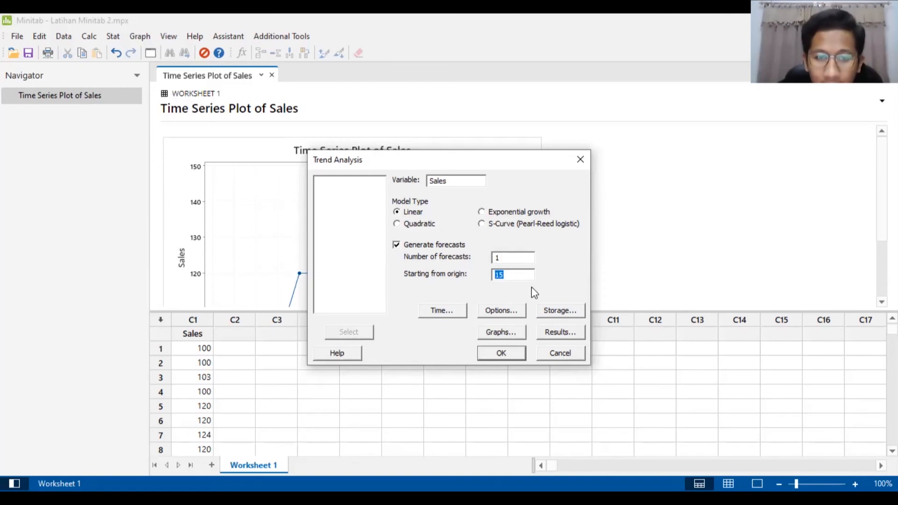
pyautogui.press('End')
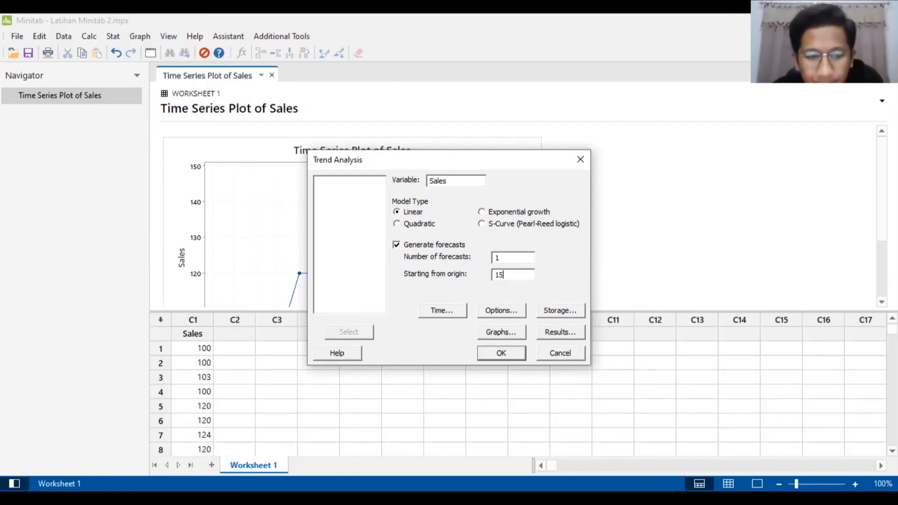
pyautogui.click(501, 353)
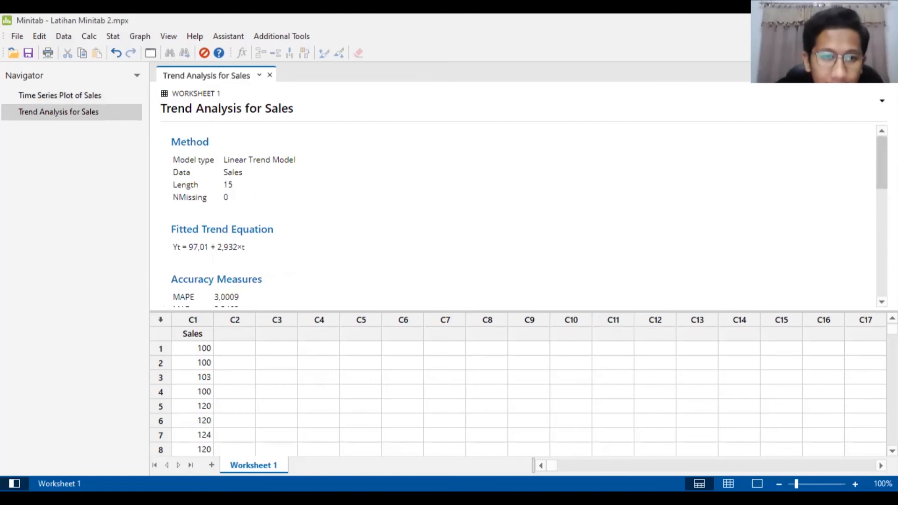
pyautogui.scroll(-4, 217, 194)
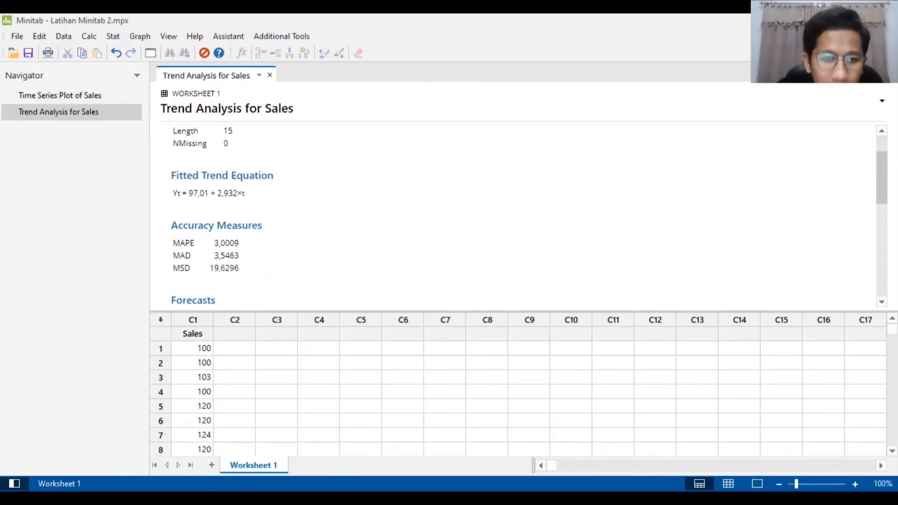
pyautogui.click(201, 194)
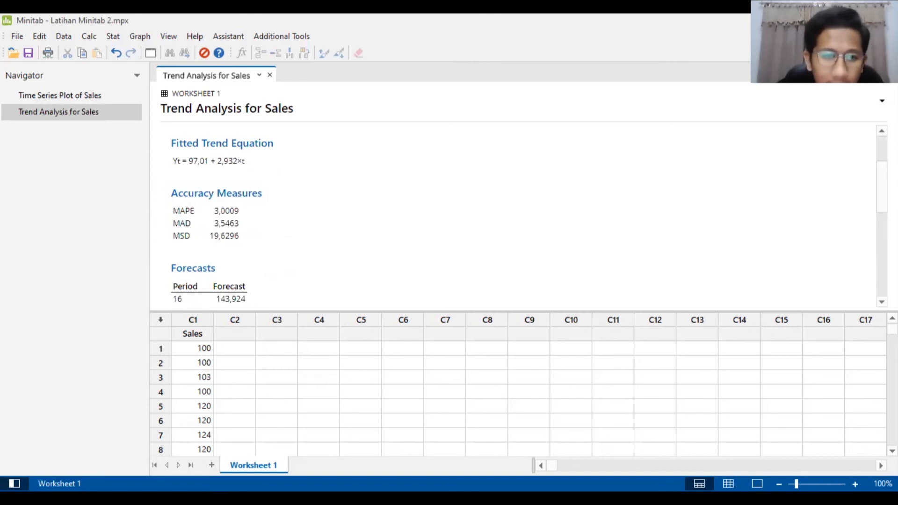
pyautogui.scroll(-1, 877, 196)
pyautogui.click(191, 182)
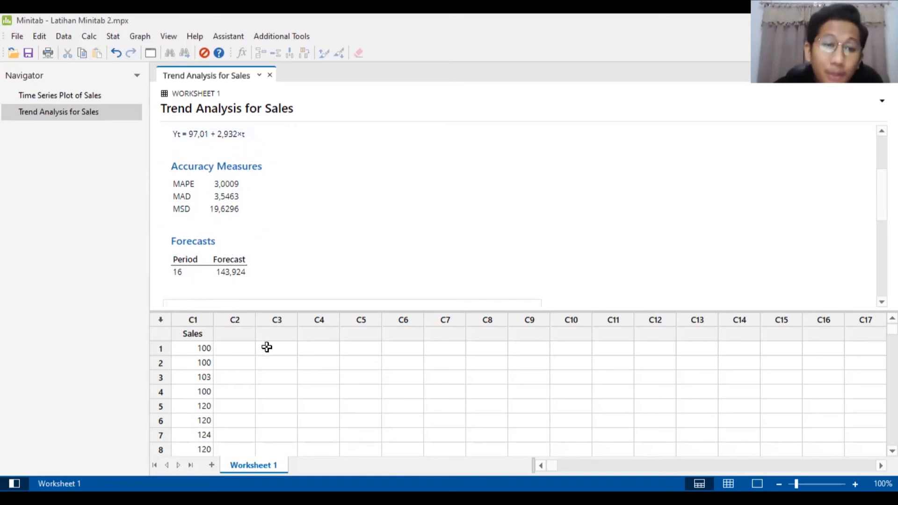
# Set up a moving average analysis of Sales with an MA length of 3.
pyautogui.click(110, 36)
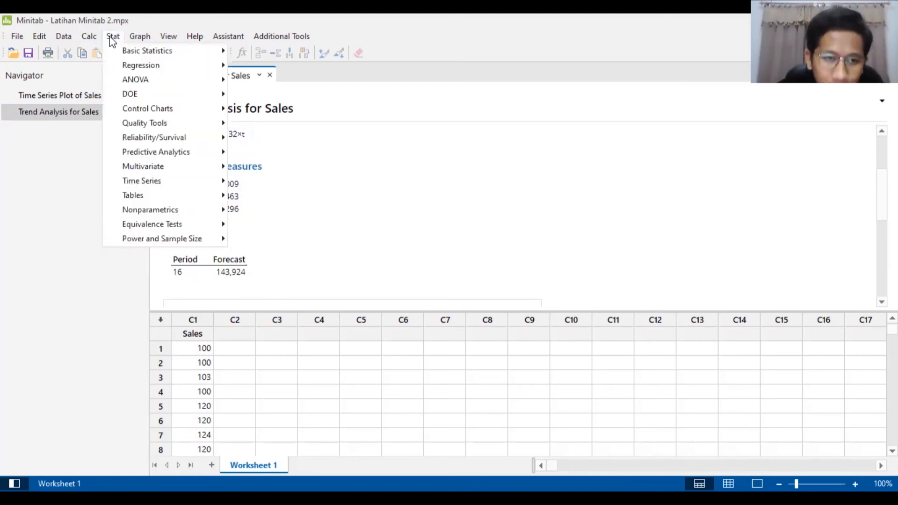
pyautogui.moveTo(169, 184)
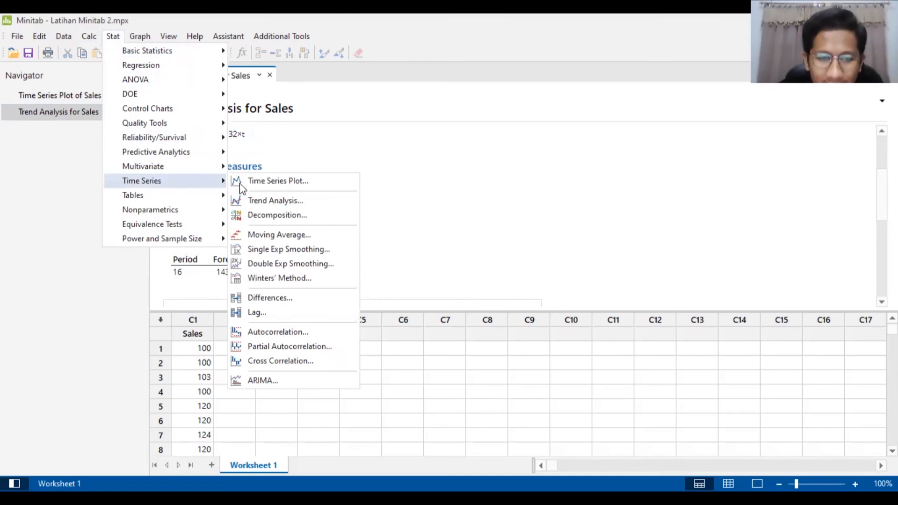
pyautogui.click(283, 234)
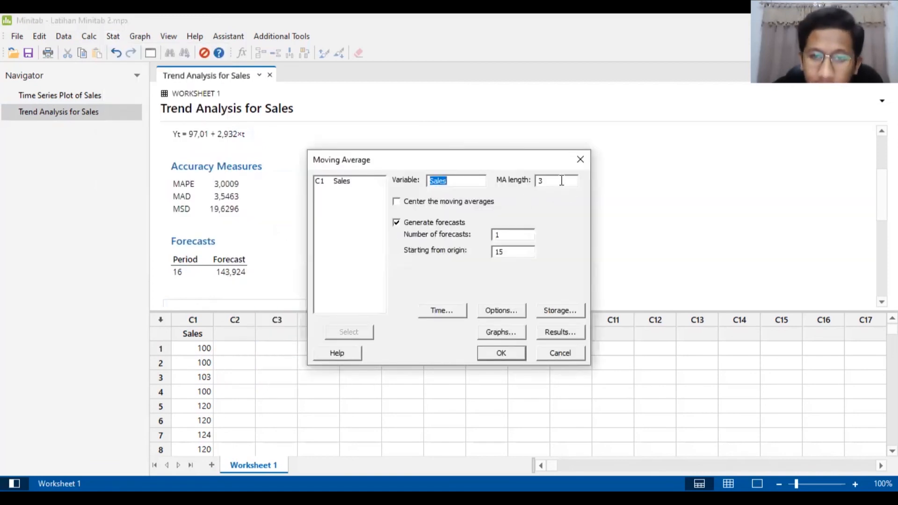
pyautogui.press('Tab')
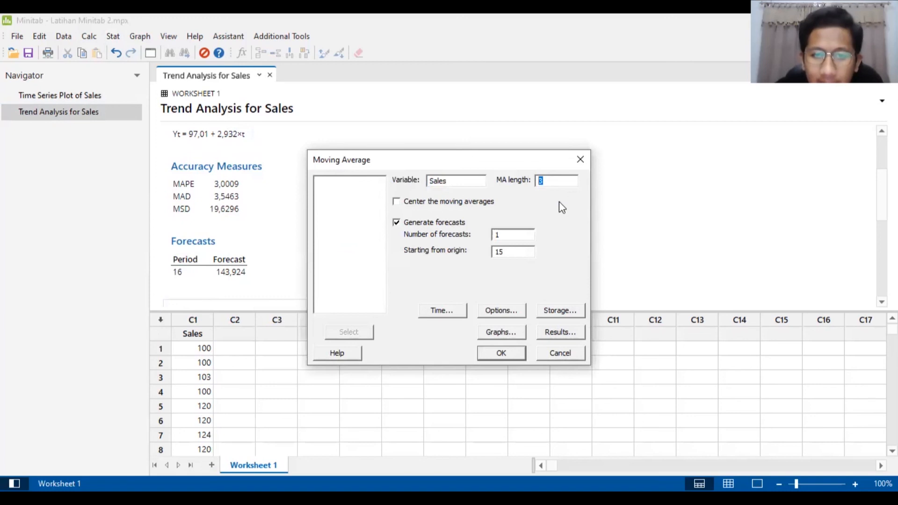
pyautogui.write('3')
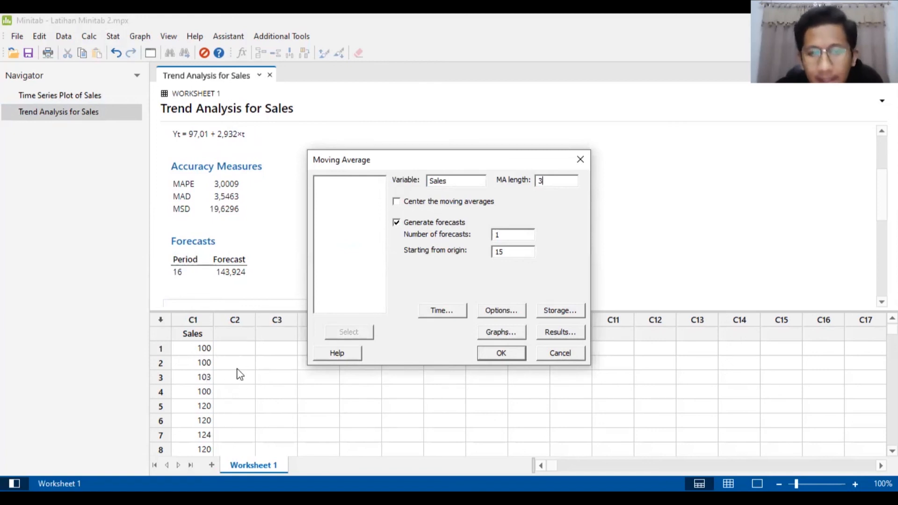
pyautogui.doubleClick(541, 181)
pyautogui.write('3')
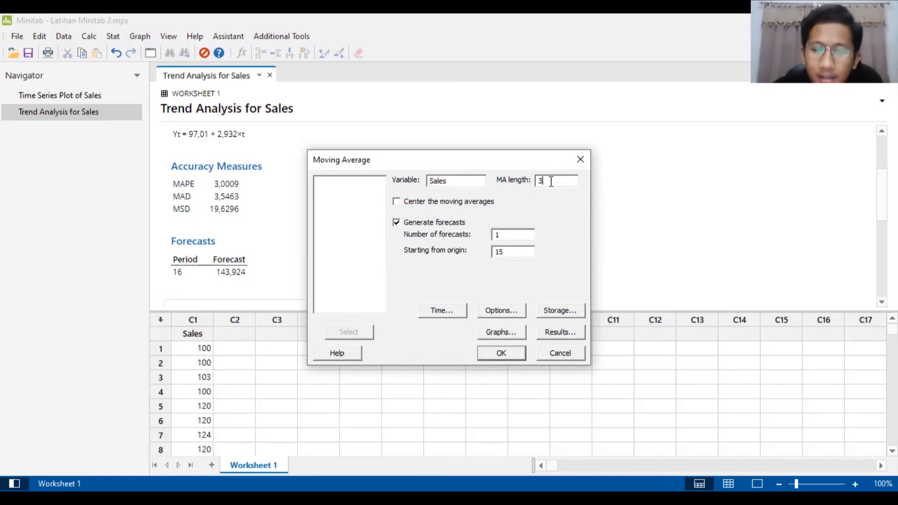
# Run the moving average with 1 forecast starting from origin 15, and review its accuracy measures and forecast.
pyautogui.doubleClick(514, 235)
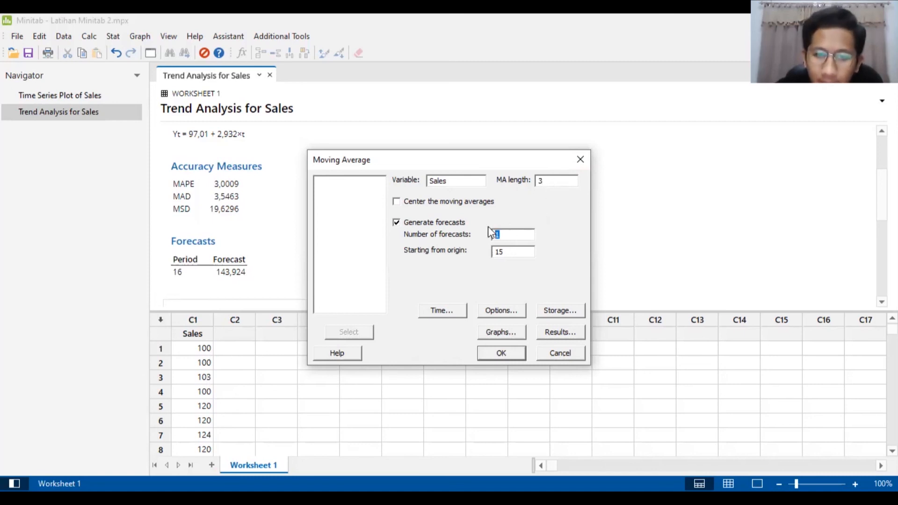
pyautogui.doubleClick(508, 252)
pyautogui.write('1')
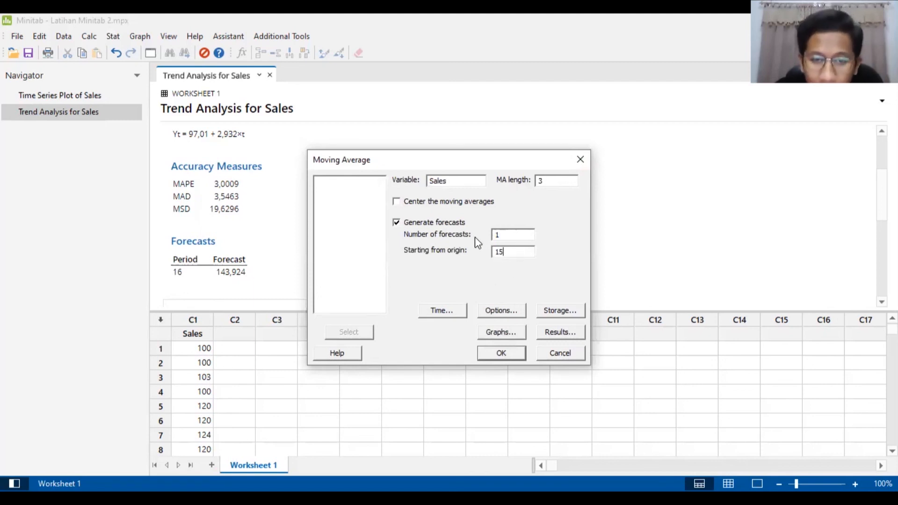
pyautogui.click(511, 356)
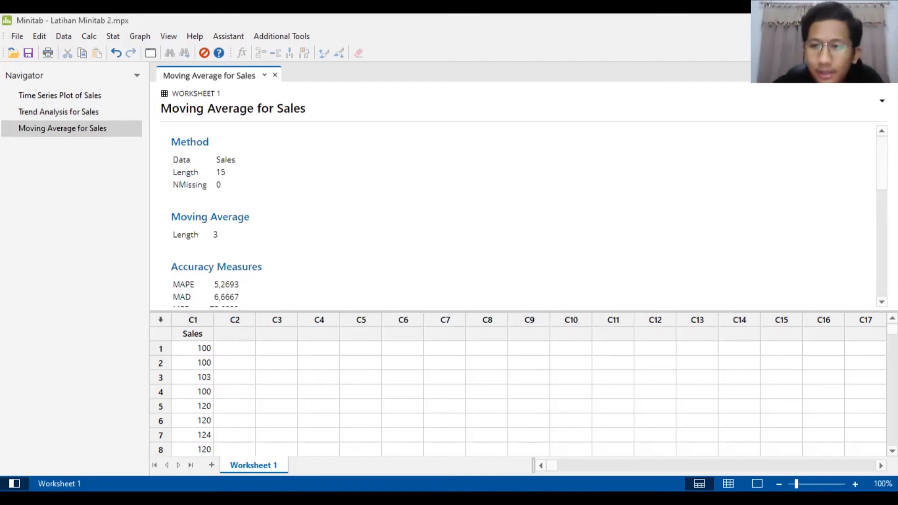
pyautogui.scroll(-3, 514, 215)
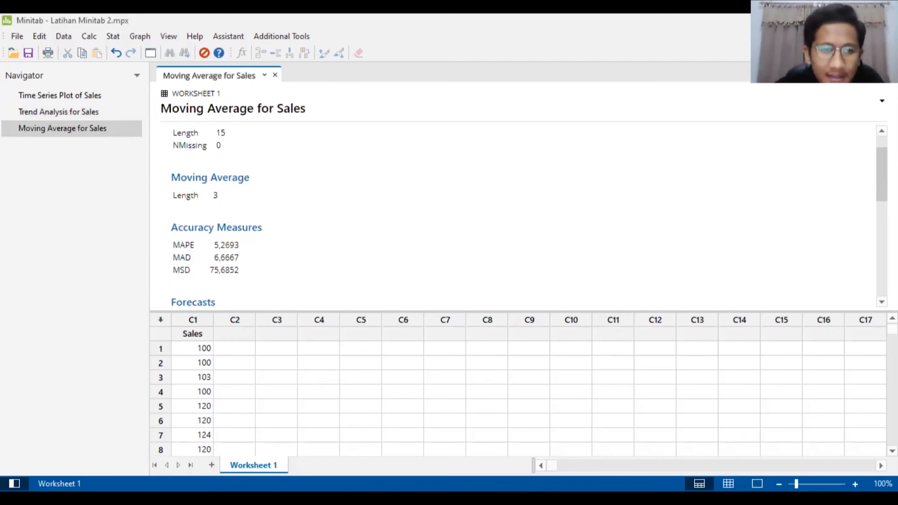
pyautogui.scroll(-1, 515, 215)
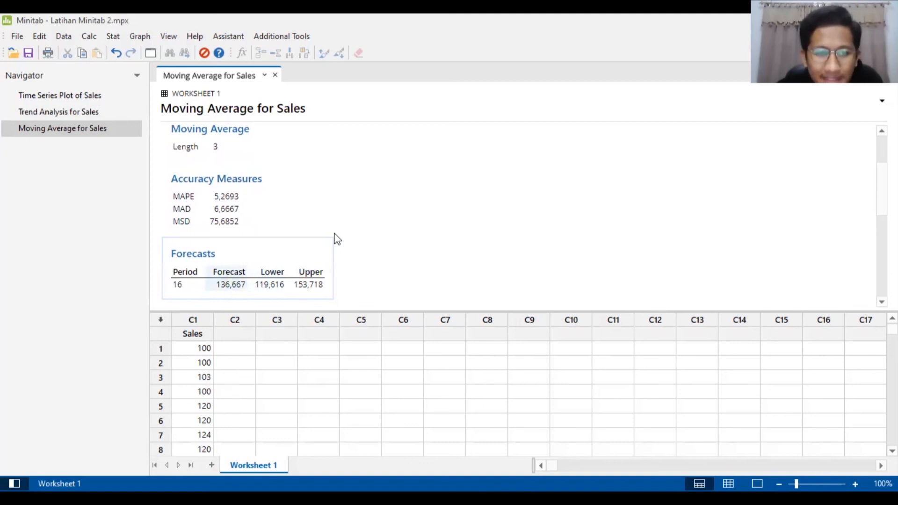
# Set up single exponential smoothing of Sales with a specified smoothing weight of 0,2.
pyautogui.click(114, 36)
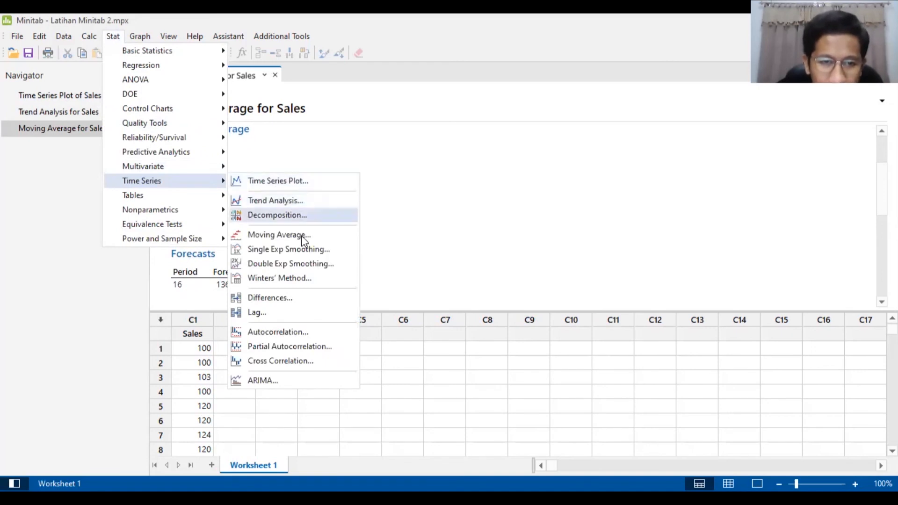
pyautogui.click(301, 251)
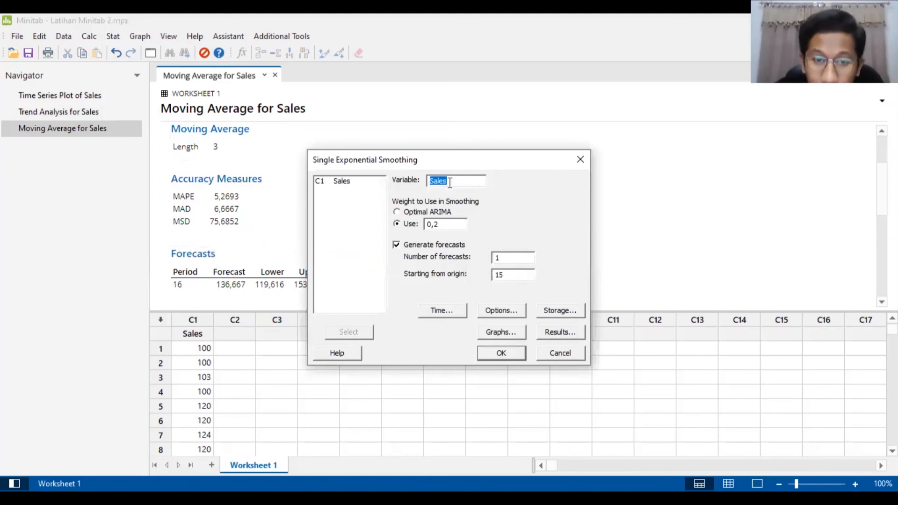
pyautogui.click(398, 224)
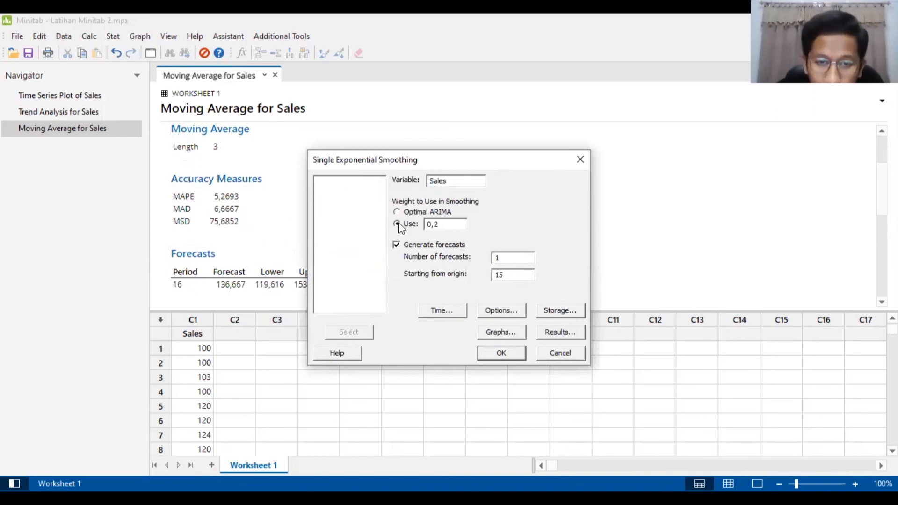
pyautogui.click(450, 177)
pyautogui.click(451, 224)
pyautogui.moveTo(451, 225); pyautogui.dragTo(417, 219)
pyautogui.click(447, 224)
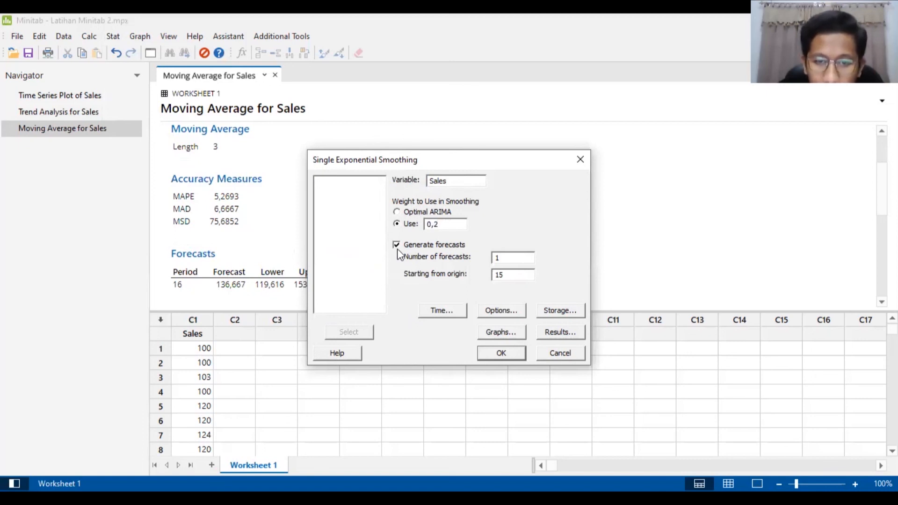
# Run the single exponential smoothing with 1 forecast starting from origin 15, and review its accuracy measures and forecast.
pyautogui.moveTo(503, 258); pyautogui.dragTo(496, 253)
pyautogui.click(511, 273)
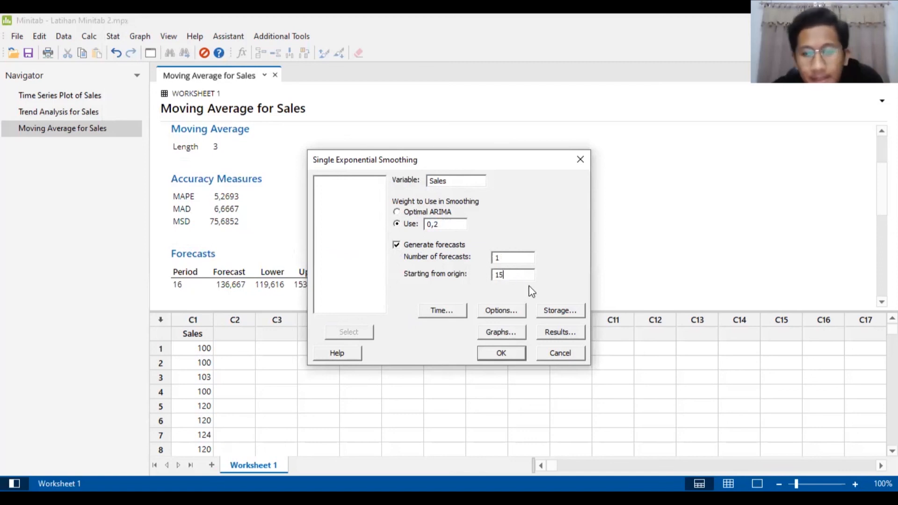
pyautogui.click(501, 353)
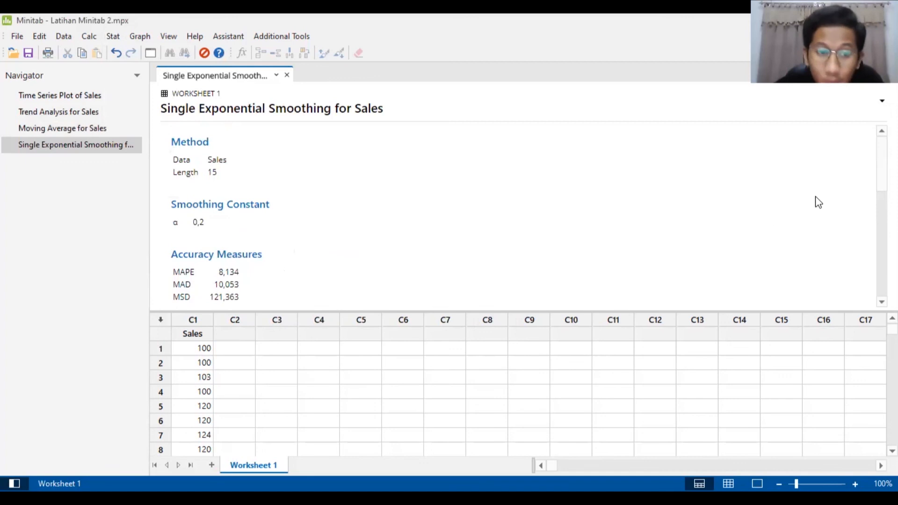
pyautogui.scroll(-3, 514, 215)
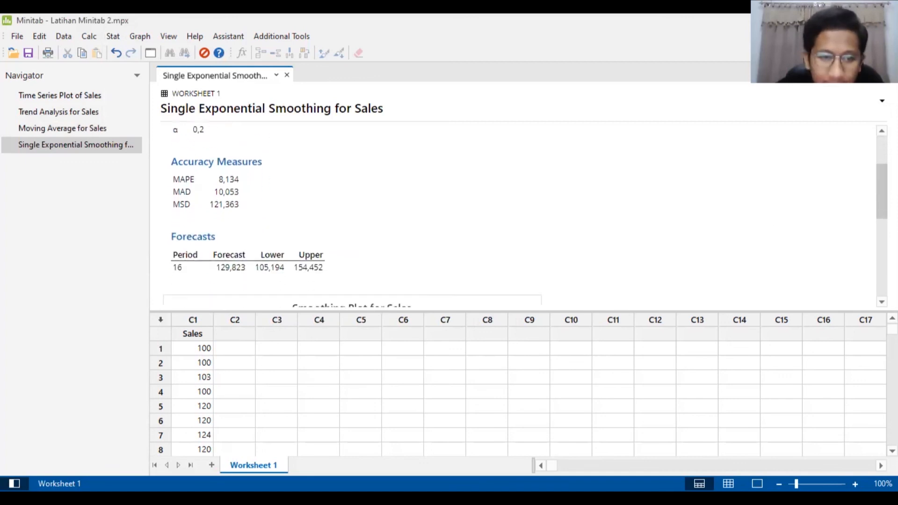